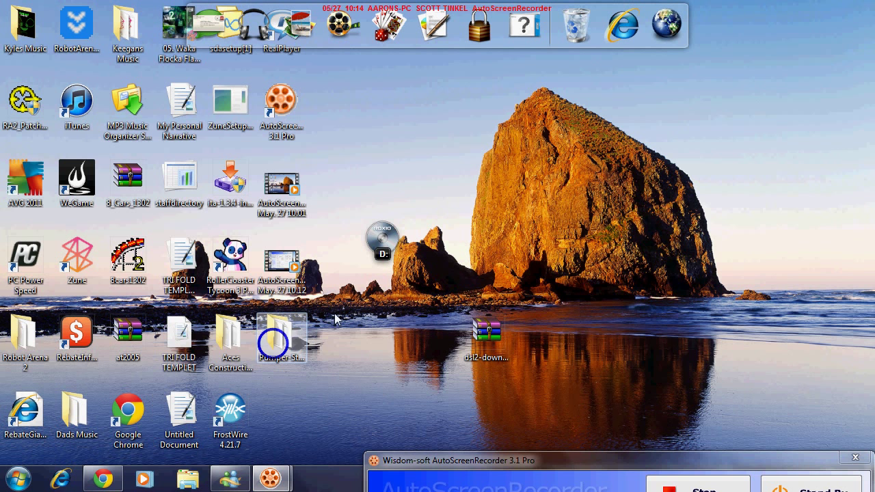
Move the Pumper SteelWorx folder to the desktop's right side, away from the other icons, and deselect it.
drag(277, 335, 716, 181)
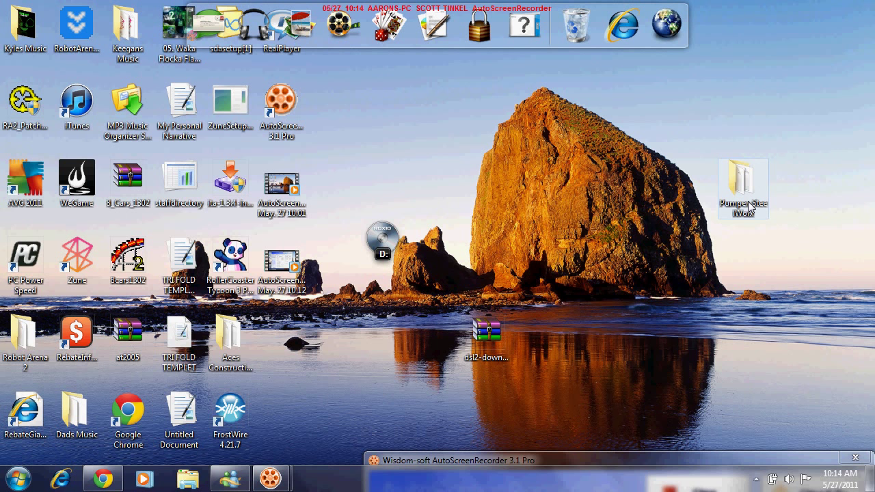
mouse_move(743, 186)
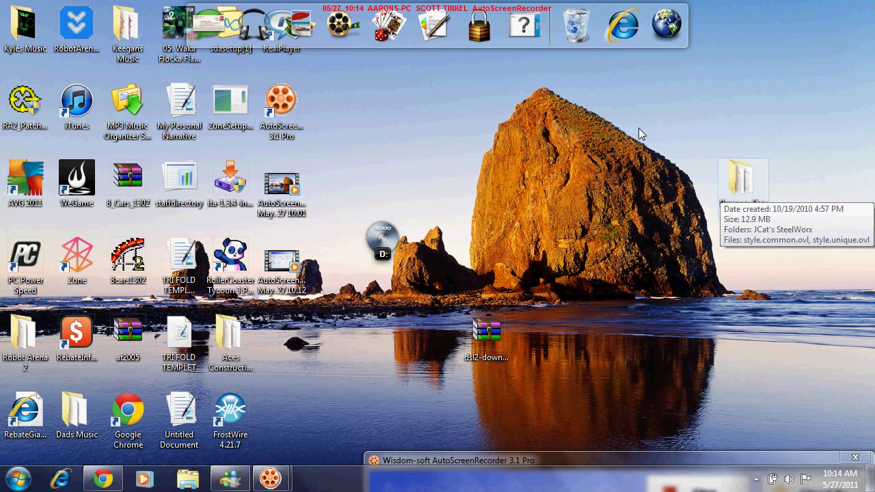
click(639, 129)
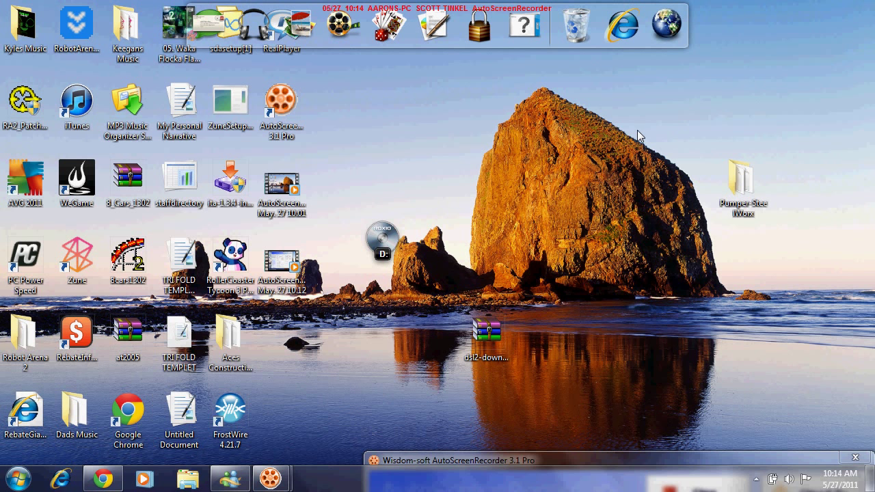
Open Computer from the Start menu to list the OS (C:) disk and DVD drive.
click(18, 482)
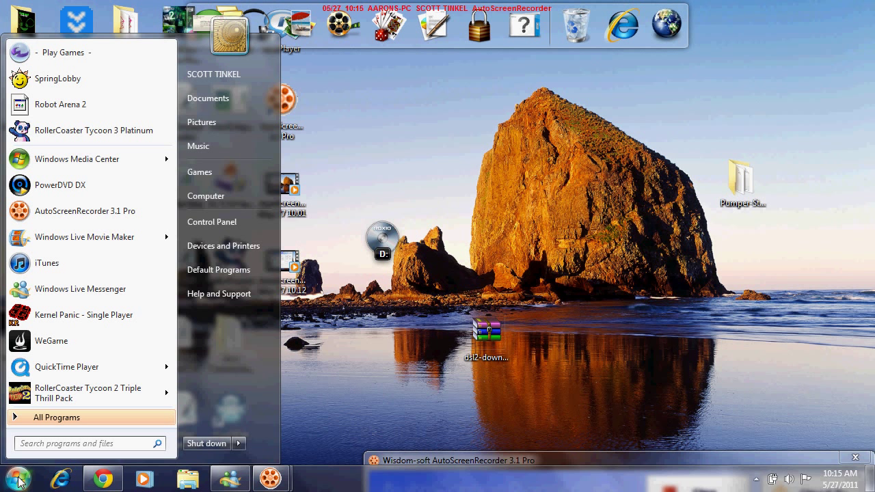
click(222, 198)
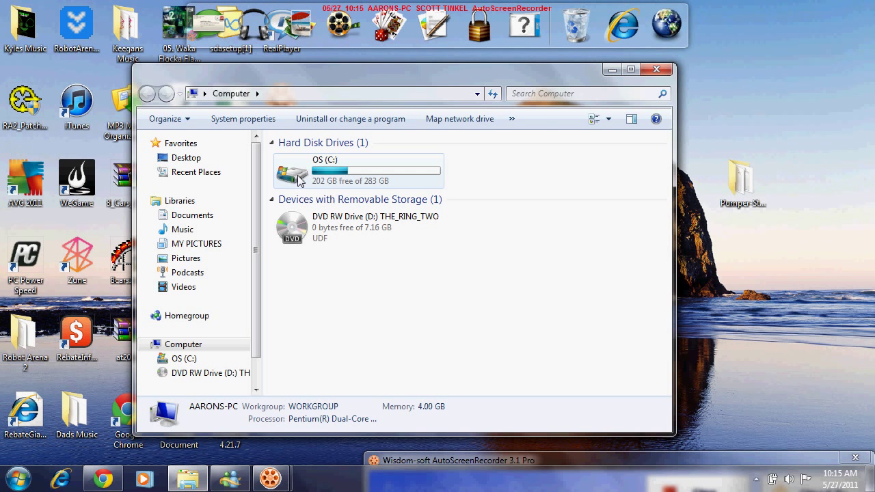
Open the OS (C:) hard disk to show Program Files and Windows folders.
click(299, 180)
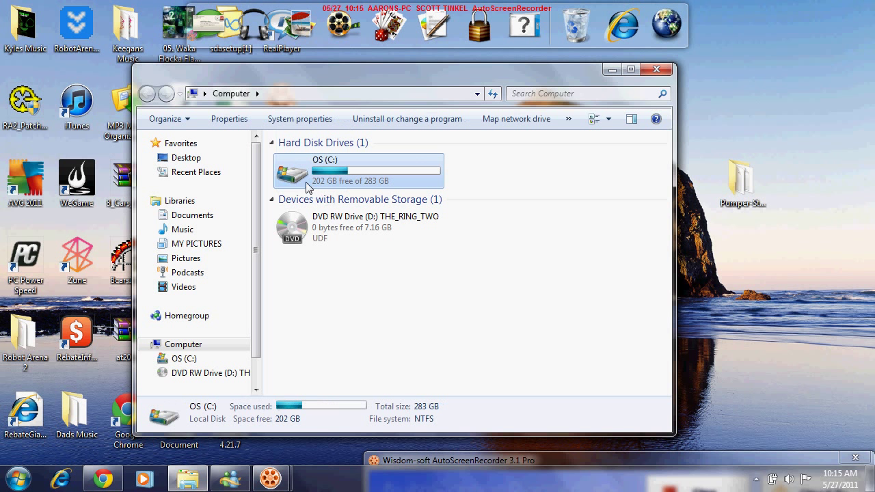
double_click(305, 182)
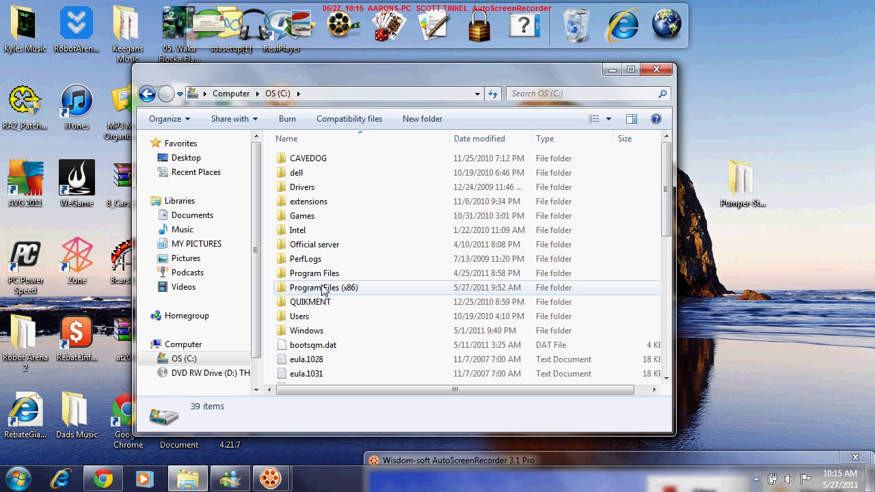
Browse Program Files (x86) > Atari > RollerCoaster Tycoon 3 Platinum to show its 62 items.
double_click(323, 287)
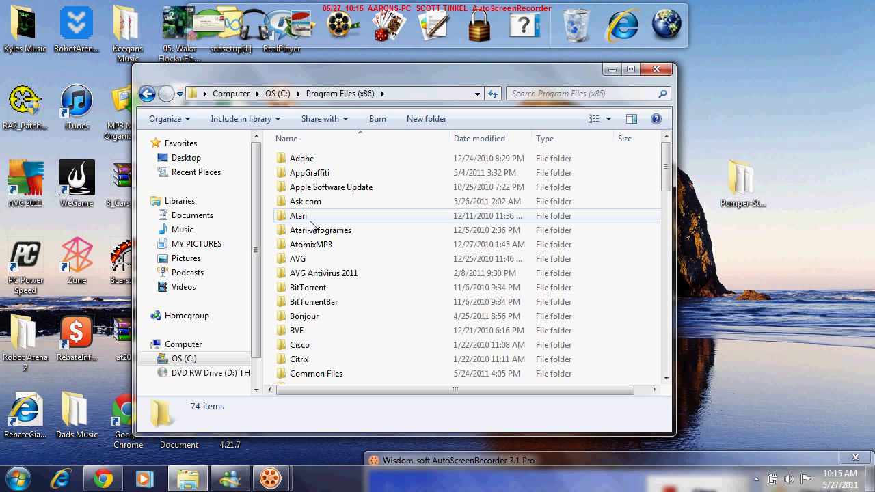
double_click(309, 218)
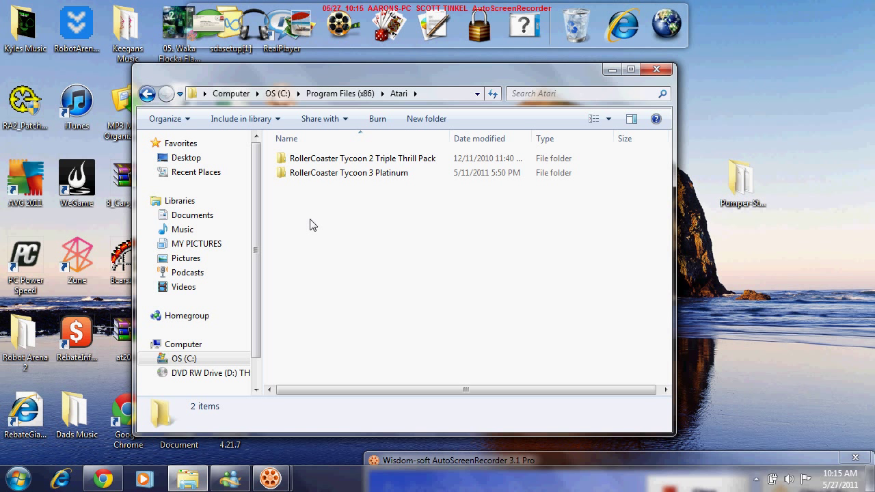
double_click(352, 177)
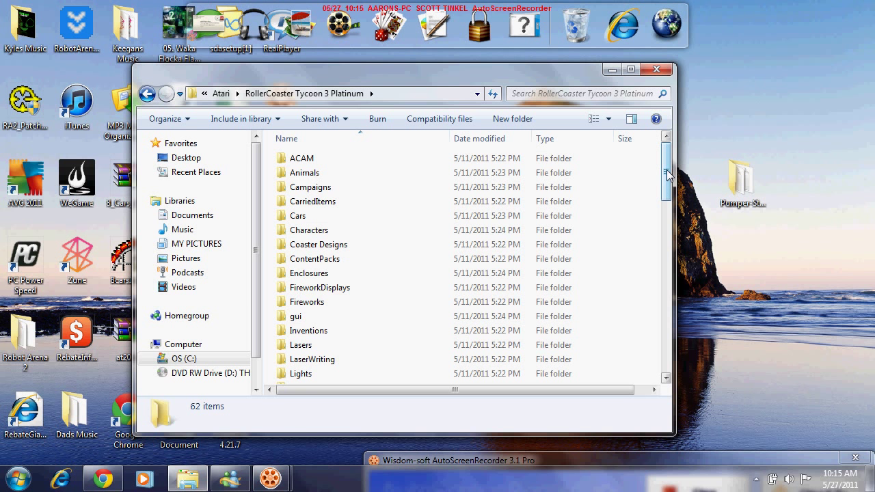
drag(668, 174, 659, 266)
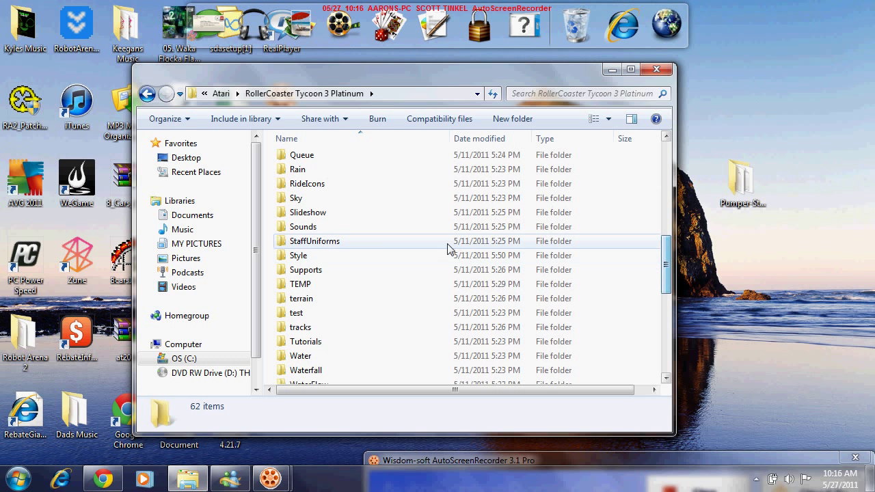
Open Style > Themed to list the 32 theme folders such as Adventure and Atlantis.
double_click(298, 257)
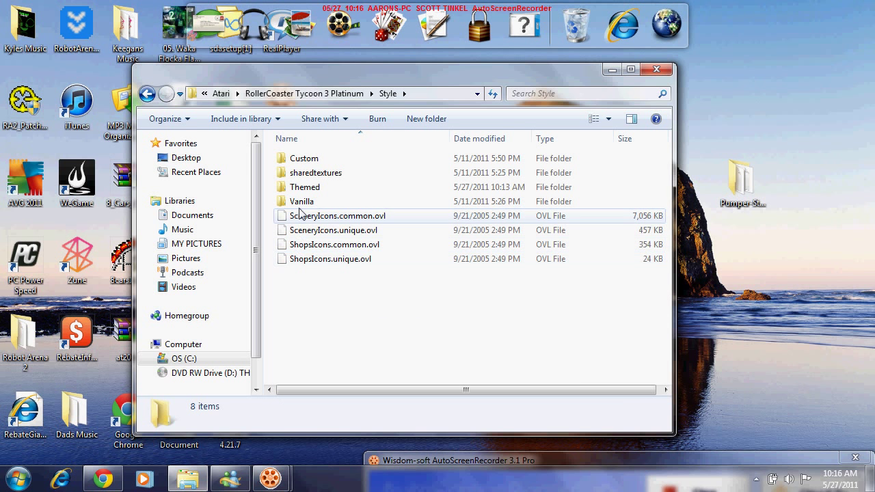
double_click(311, 189)
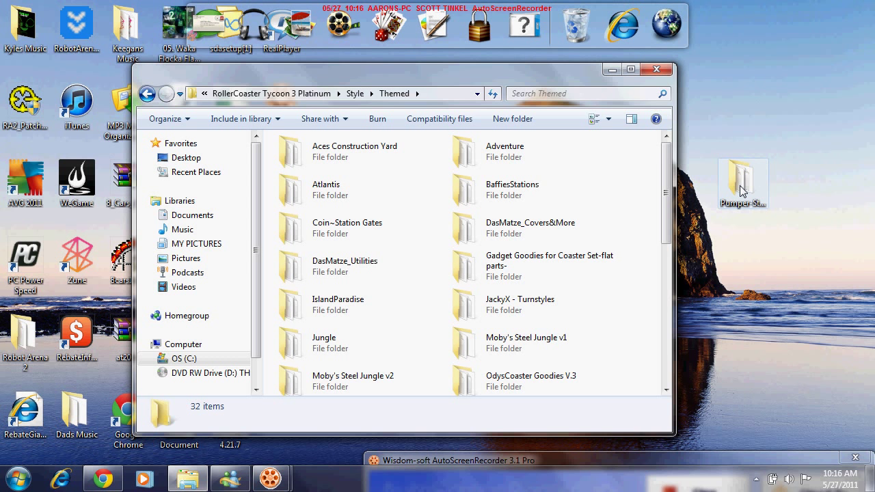
Drop the desktop Pumper SteelWorx folder into Themed and approve the Access Denied administrator prompt.
mouse_move(742, 191)
mouse_down()
mouse_move(489, 246)
mouse_move(480, 222)
mouse_move(629, 240)
mouse_up()
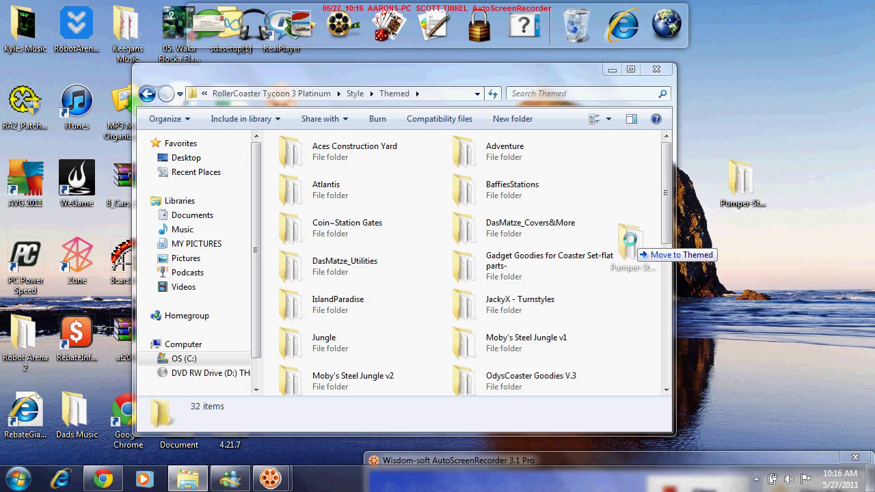
drag(628, 239, 632, 239)
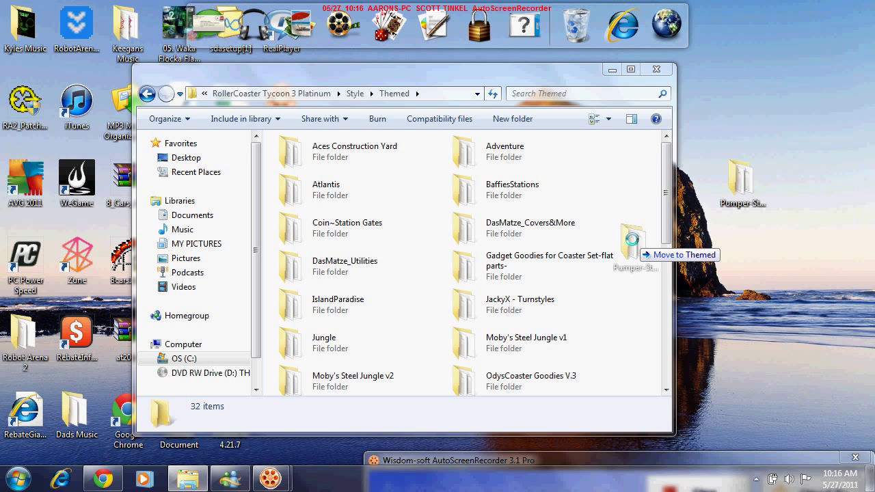
mouse_move(632, 239)
mouse_down()
mouse_move(567, 187)
mouse_move(498, 172)
mouse_move(608, 261)
mouse_move(635, 266)
mouse_up()
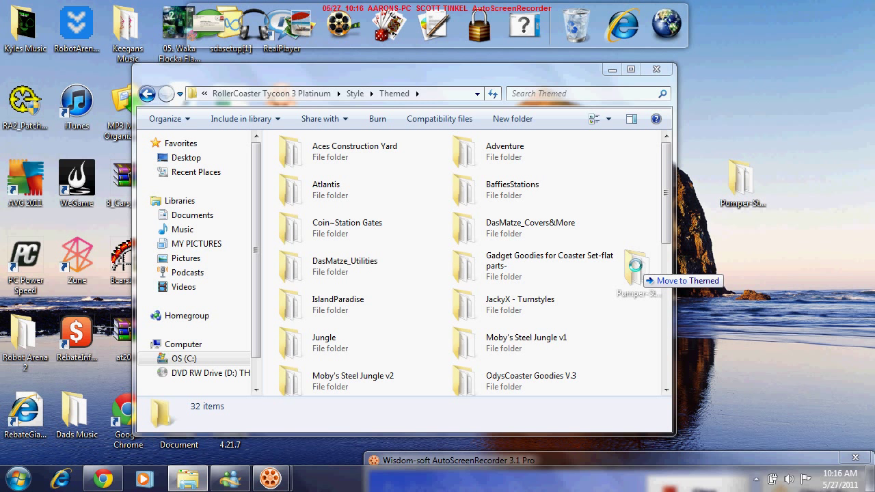
drag(636, 266, 636, 269)
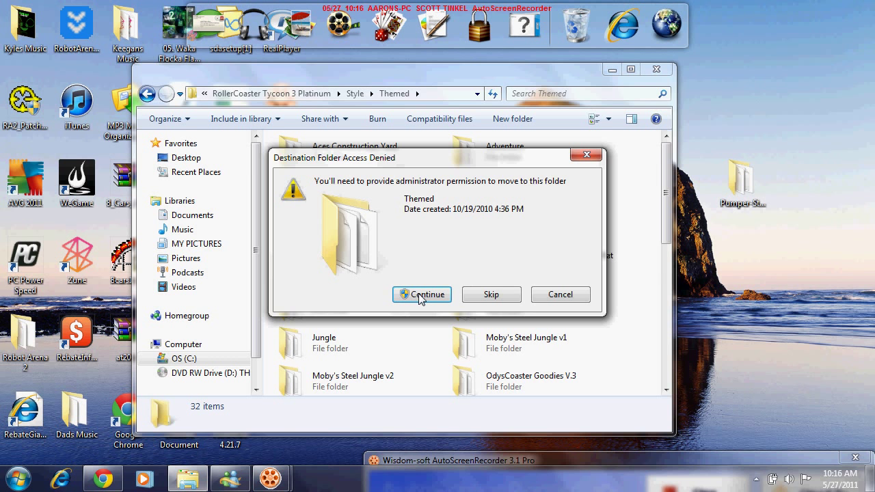
click(421, 295)
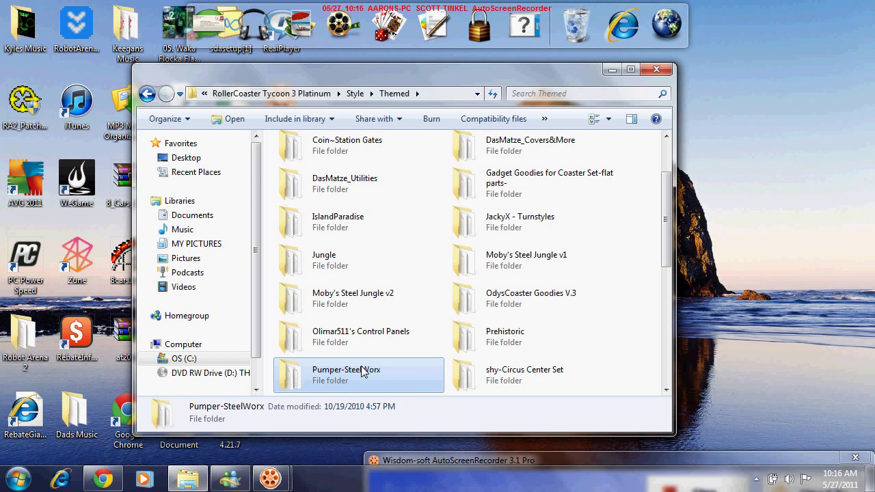
mouse_move(358, 375)
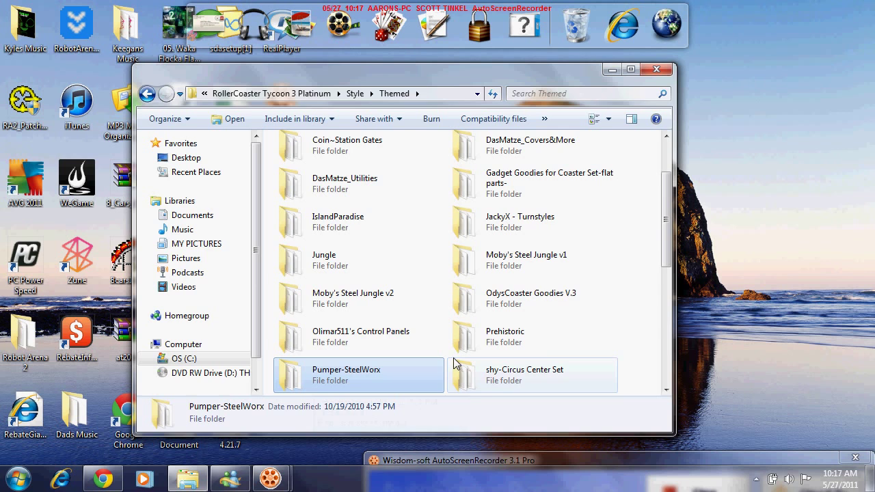
Close the Themed window after confirming Pumper-SteelWorx is listed there.
click(659, 67)
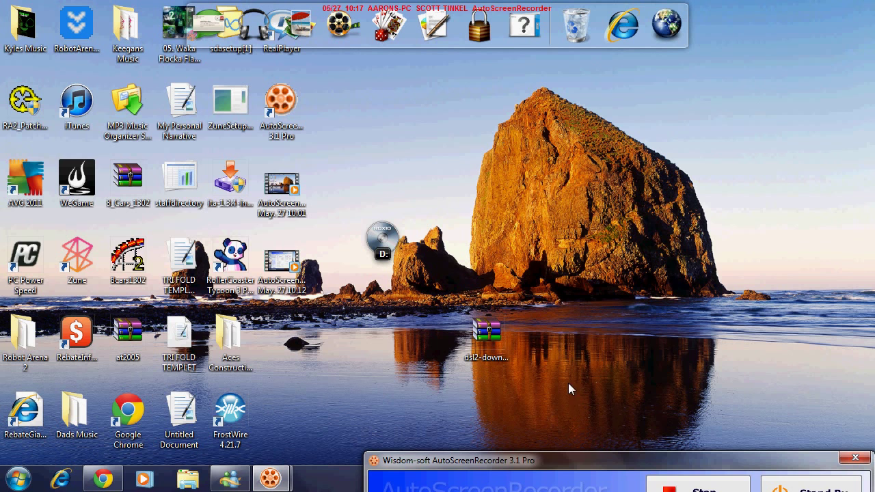
Raise the AutoScreenRecorder 3.1 Pro window so Stop and Stand By are fully visible.
drag(636, 452, 559, 71)
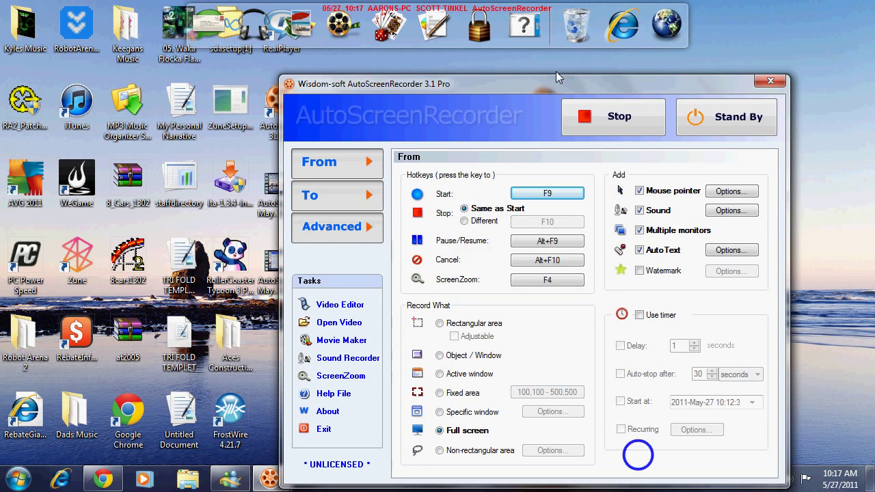